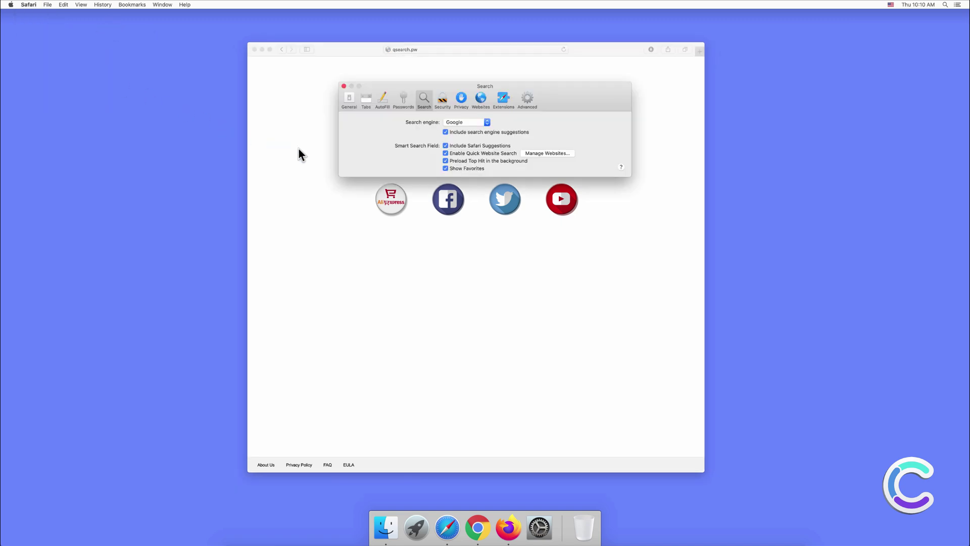
Uninstall the ProductChannel extension from Safari by moving its SearchAppExtension application to the Trash
{"action": "left_click", "coordinate": [503, 98]}
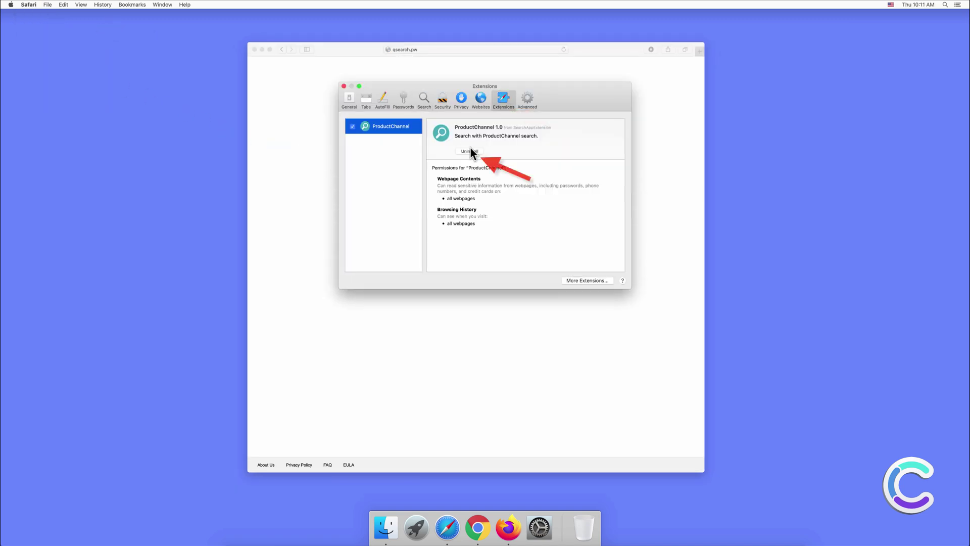
{"action": "left_click", "coordinate": [472, 151]}
{"action": "left_click", "coordinate": [523, 150]}
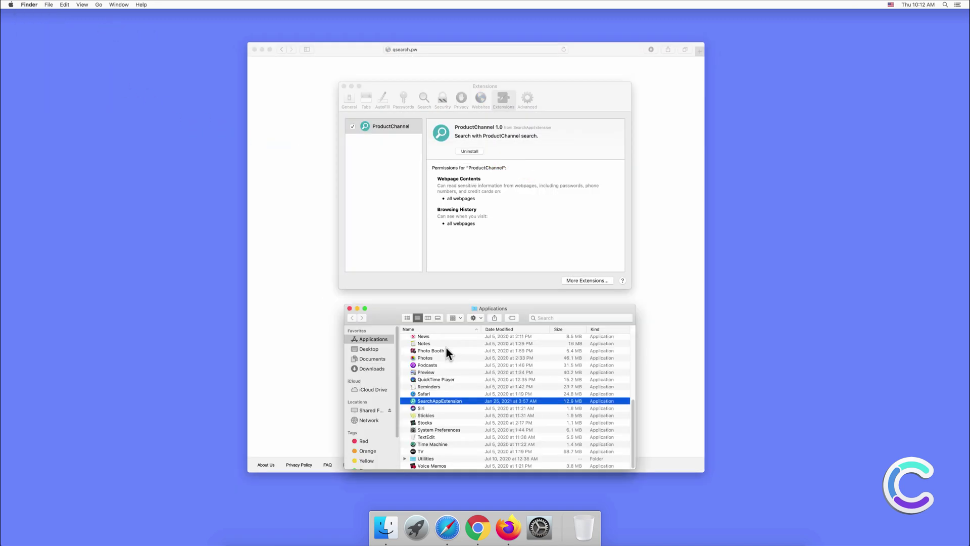
{"action": "right_click", "coordinate": [442, 400]}
{"action": "left_click", "coordinate": [462, 349]}
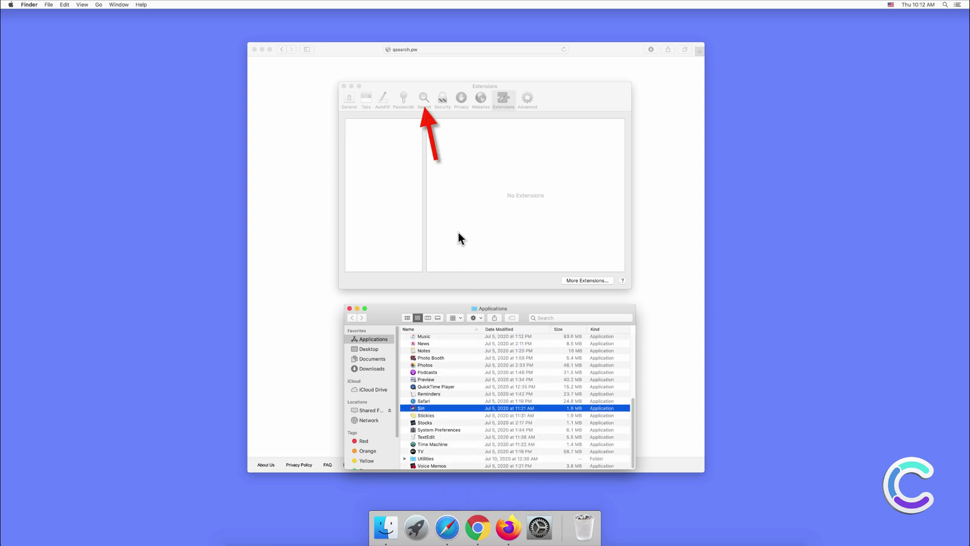
Return to Safari's search preferences and choose Google as the search engine
{"action": "left_click", "coordinate": [424, 98]}
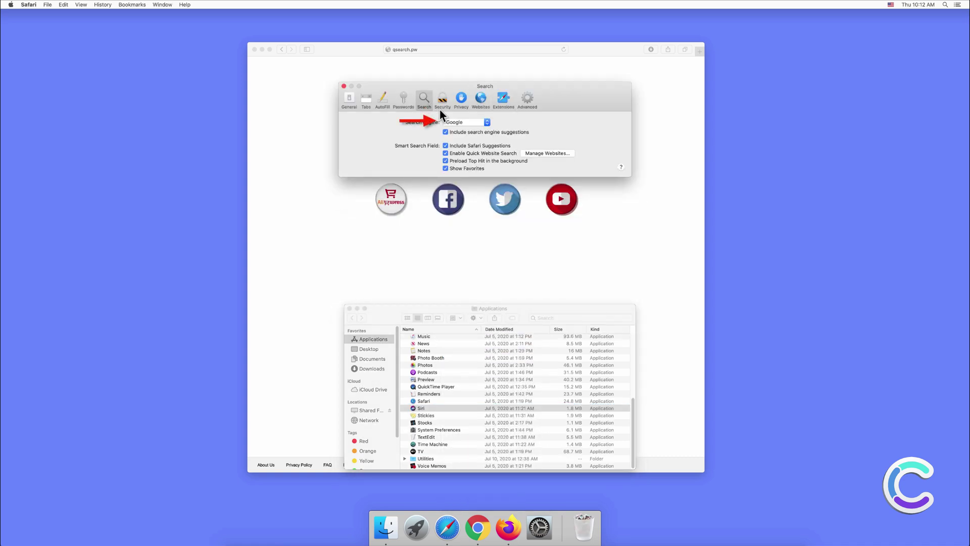
{"action": "left_click", "coordinate": [458, 122]}
{"action": "left_click", "coordinate": [461, 121]}
{"action": "left_click", "coordinate": [349, 99]}
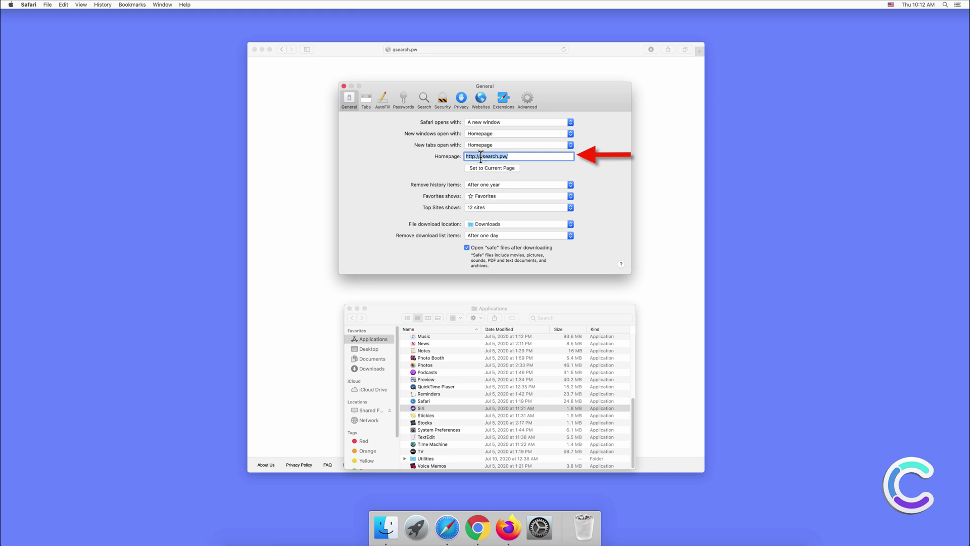
{"action": "type", "text": "www."}
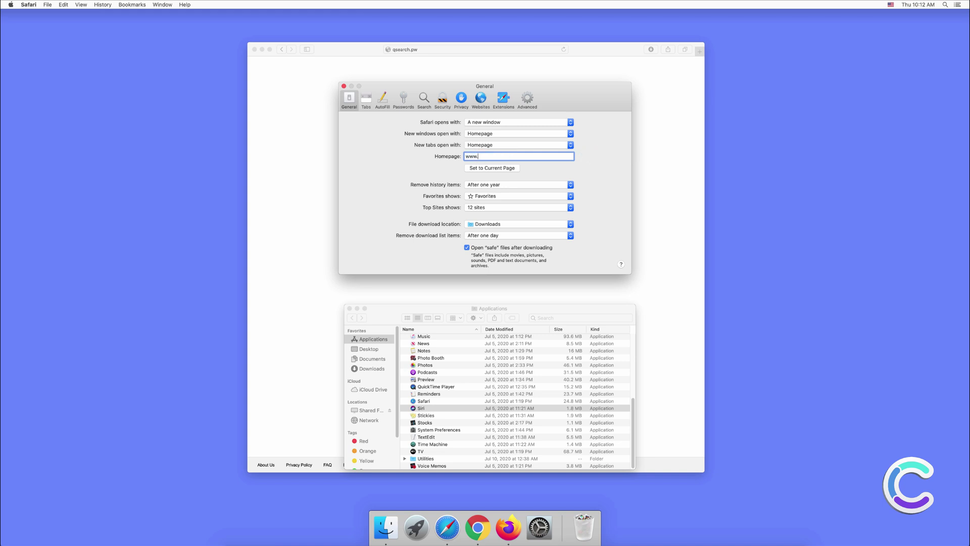
{"action": "type", "text": "google.com"}
{"action": "key", "text": "Return"}
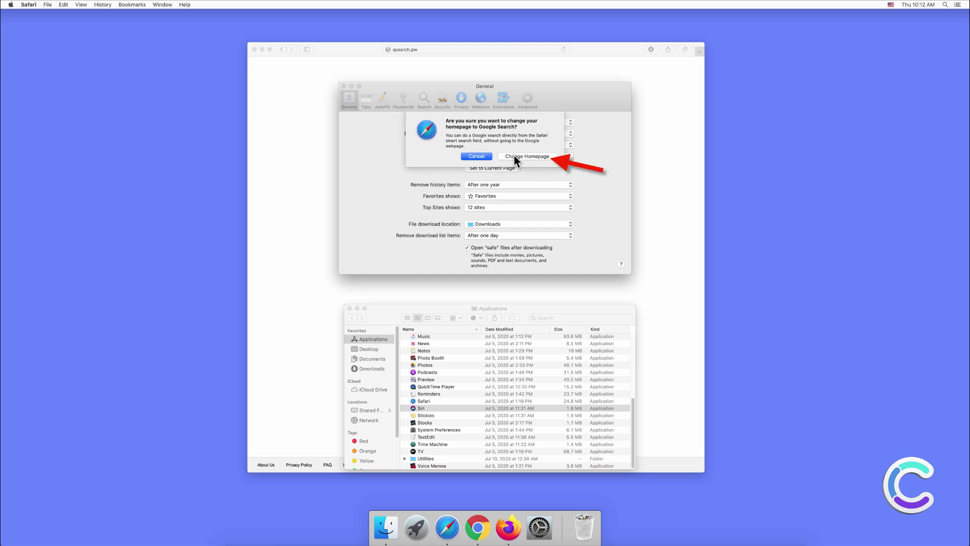
{"action": "left_click", "coordinate": [514, 155]}
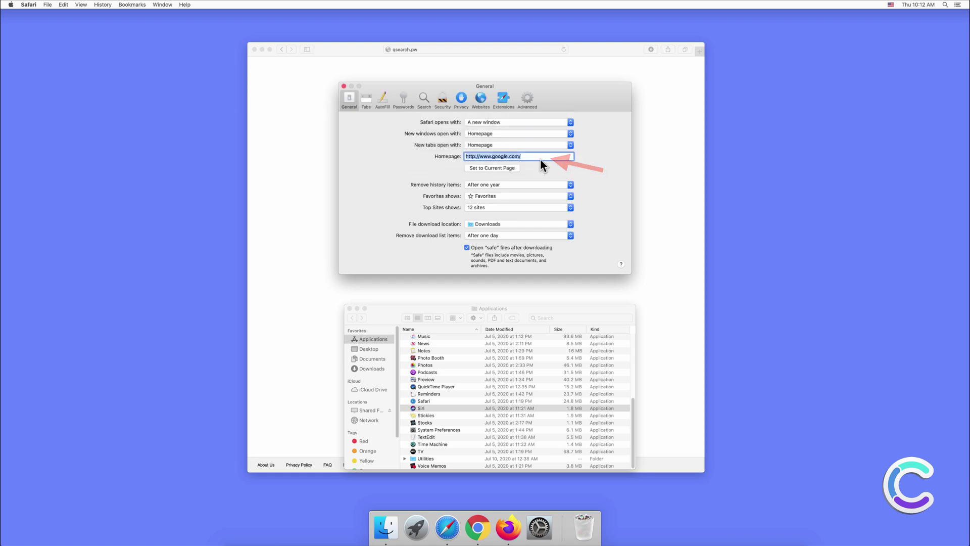
Close the Applications and preferences windows, and check the homepage in a new tab before closing the browser window
{"action": "left_click", "coordinate": [349, 308]}
{"action": "left_click", "coordinate": [344, 87]}
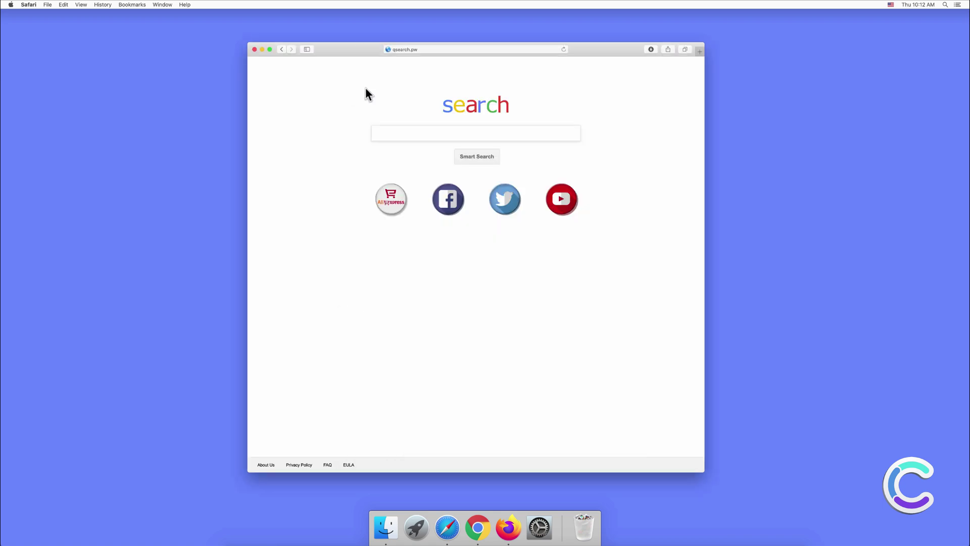
{"action": "left_click", "coordinate": [700, 51]}
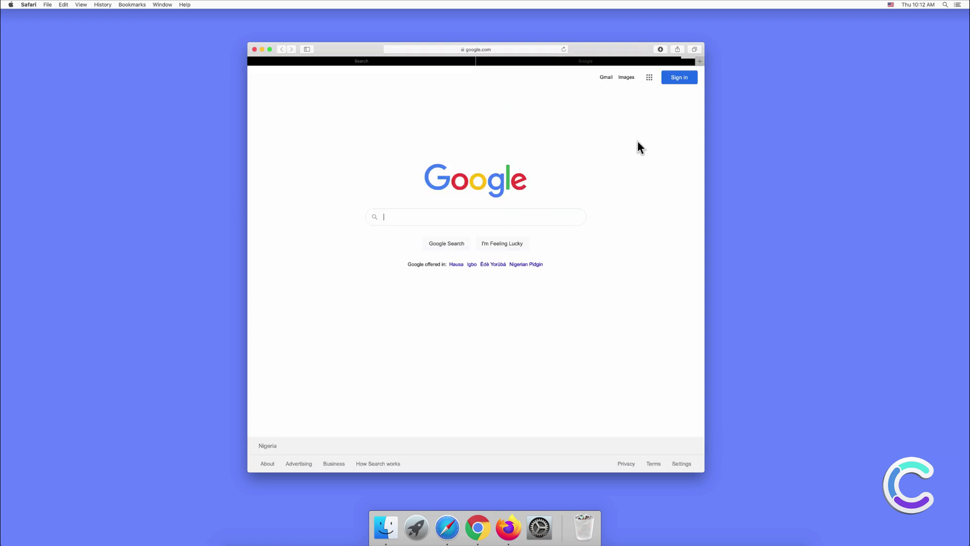
{"action": "left_click", "coordinate": [255, 49]}
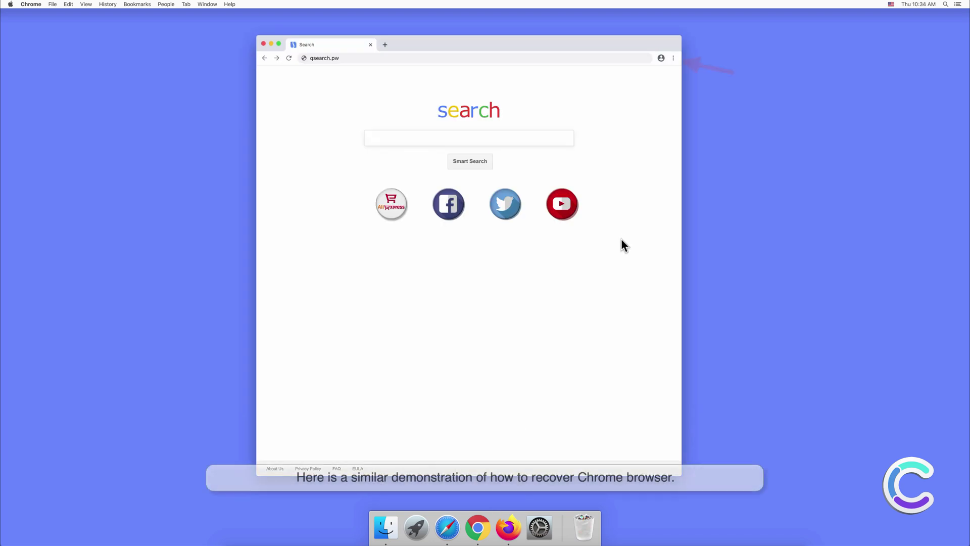
Open Chrome's Extensions page and check it for unwanted extensions
{"action": "left_click", "coordinate": [673, 58]}
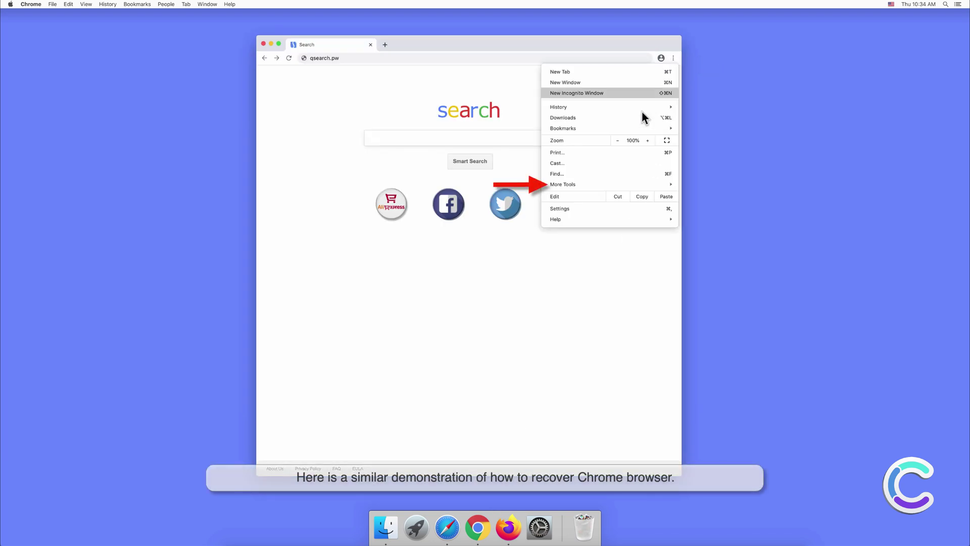
{"action": "mouse_move", "coordinate": [613, 183]}
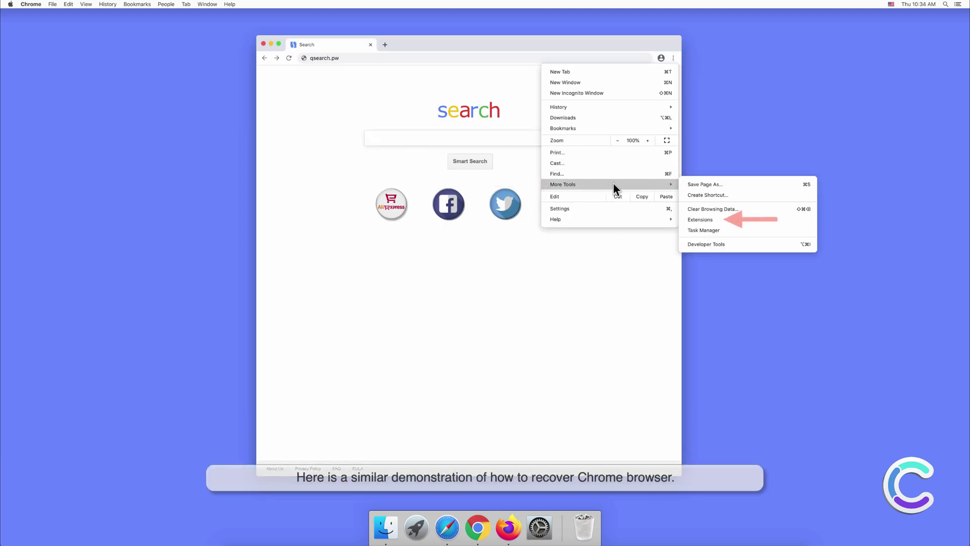
{"action": "left_click", "coordinate": [699, 220]}
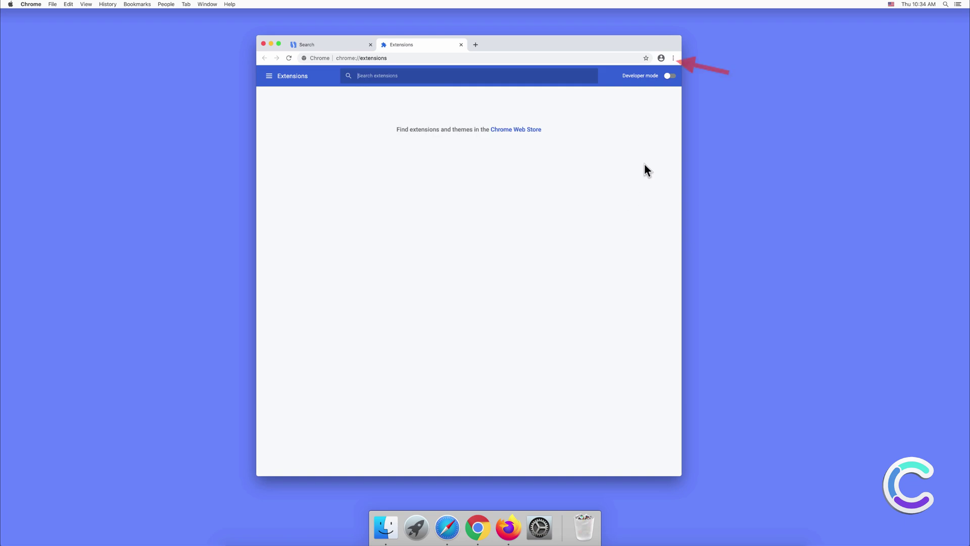
Open Chrome's settings and set the search engine used in the address bar to Google
{"action": "left_click", "coordinate": [673, 59]}
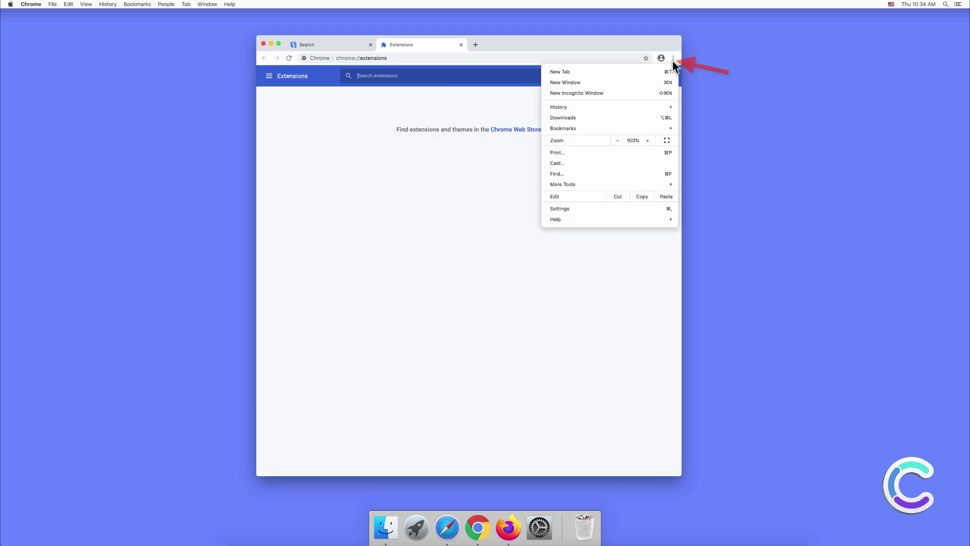
{"action": "left_click", "coordinate": [595, 207]}
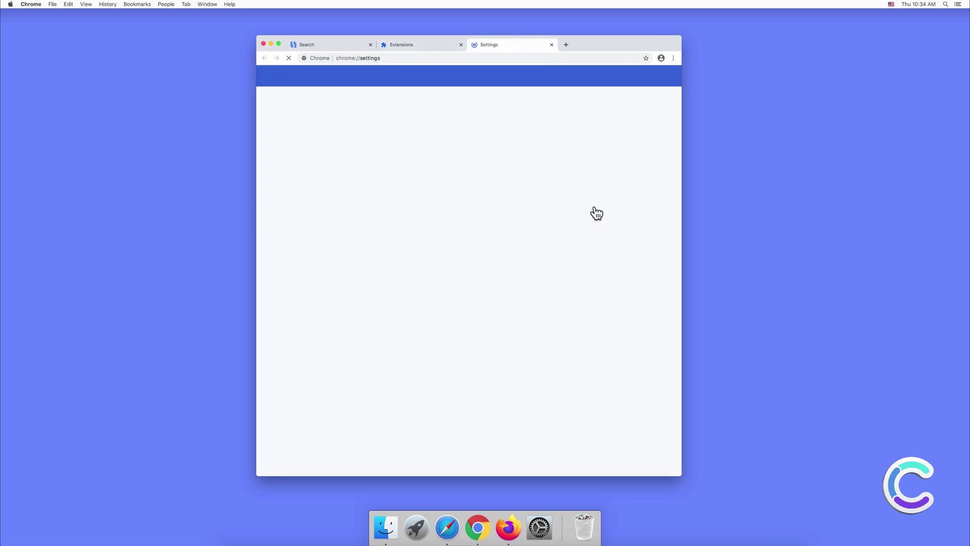
{"action": "scroll", "coordinate": [645, 212], "scroll_direction": "down", "scroll_amount": 15}
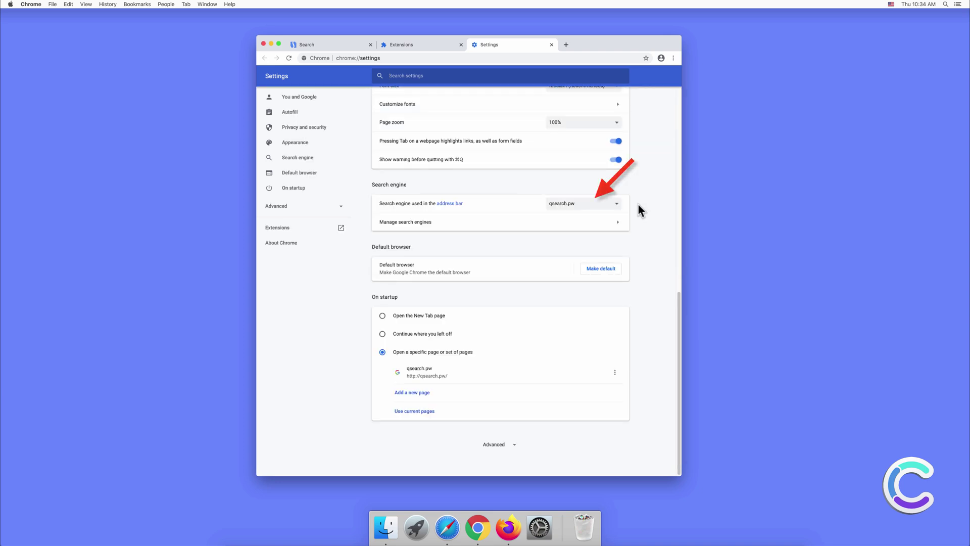
{"action": "left_click", "coordinate": [613, 205]}
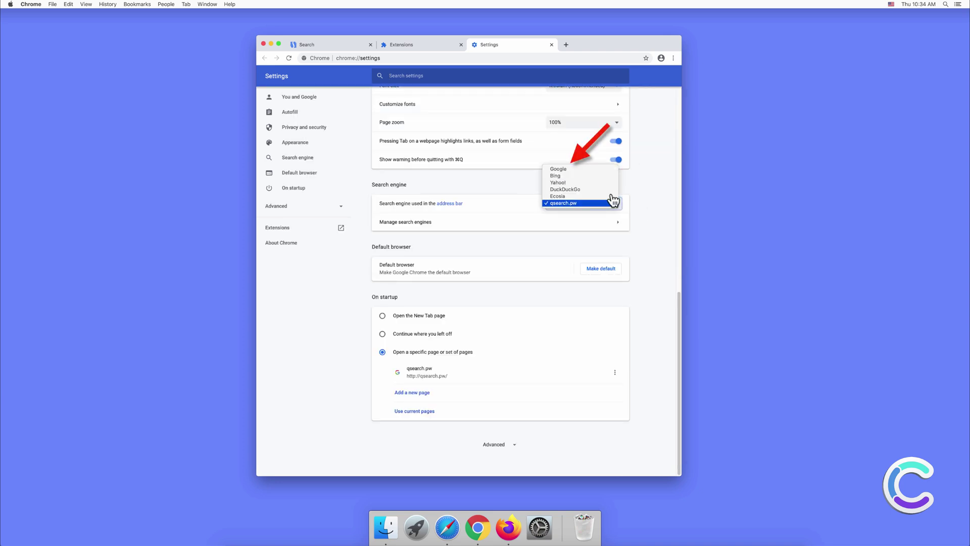
{"action": "left_click", "coordinate": [590, 170]}
{"action": "left_click", "coordinate": [615, 374]}
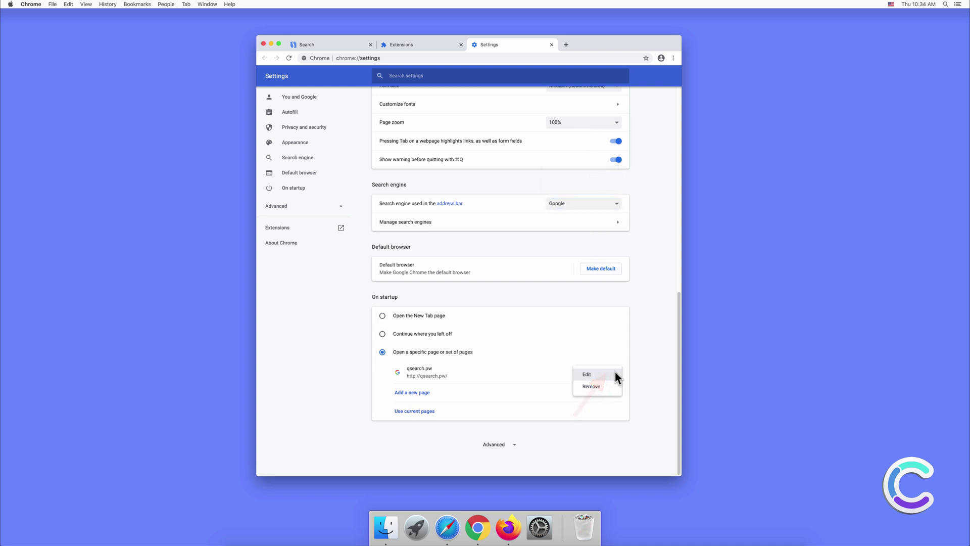
{"action": "left_click", "coordinate": [615, 372]}
{"action": "type", "text": "www"}
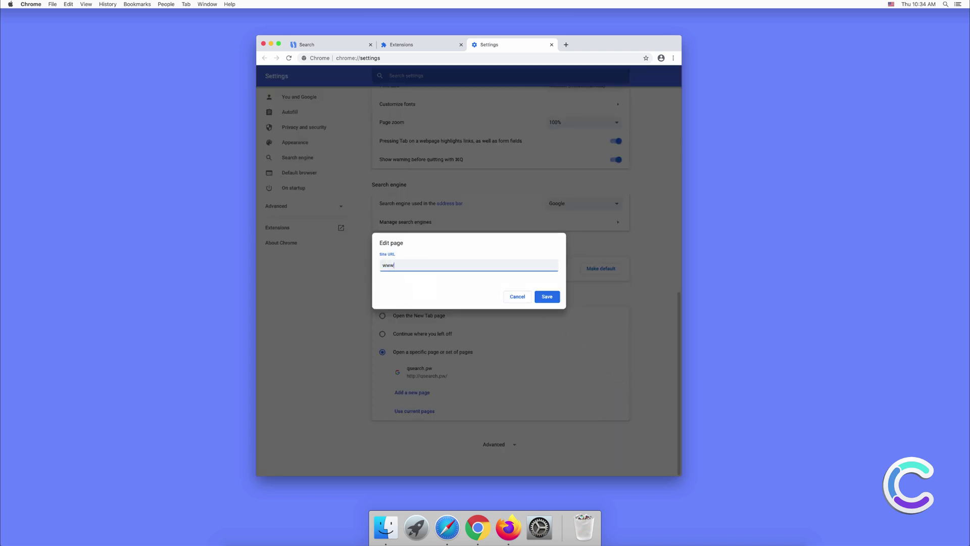
{"action": "type", "text": ".gooogle.com"}
{"action": "key", "text": "Return"}
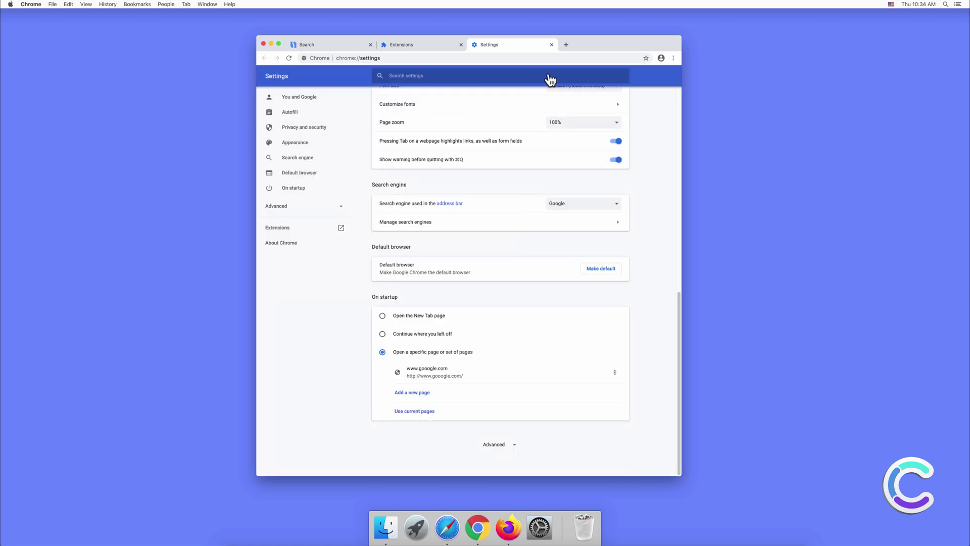
Check which page a new Chrome tab opens and close the browser window
{"action": "left_click", "coordinate": [566, 45]}
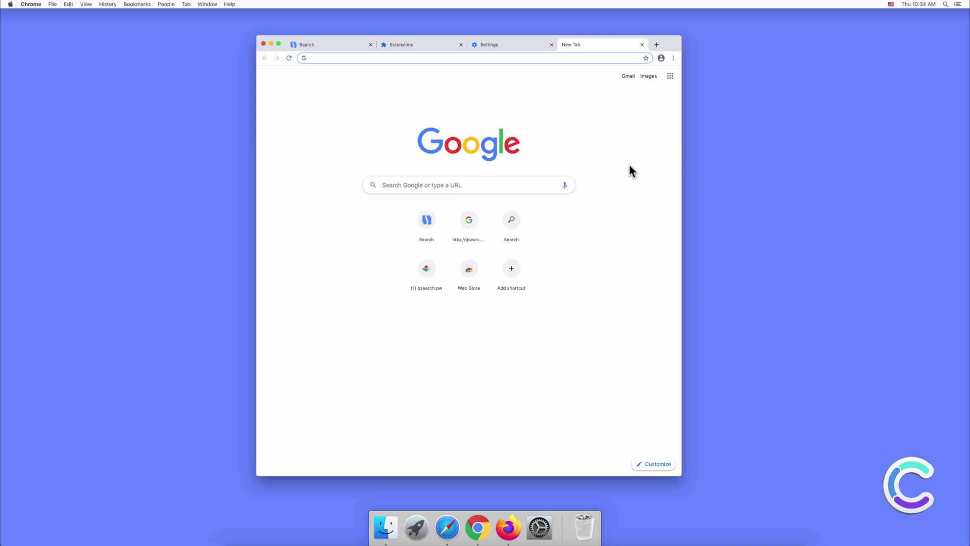
{"action": "left_click", "coordinate": [262, 44]}
Switch to Firefox and check the Extensions section of the Add-ons Manager for unwanted extensions
{"action": "left_click", "coordinate": [508, 527]}
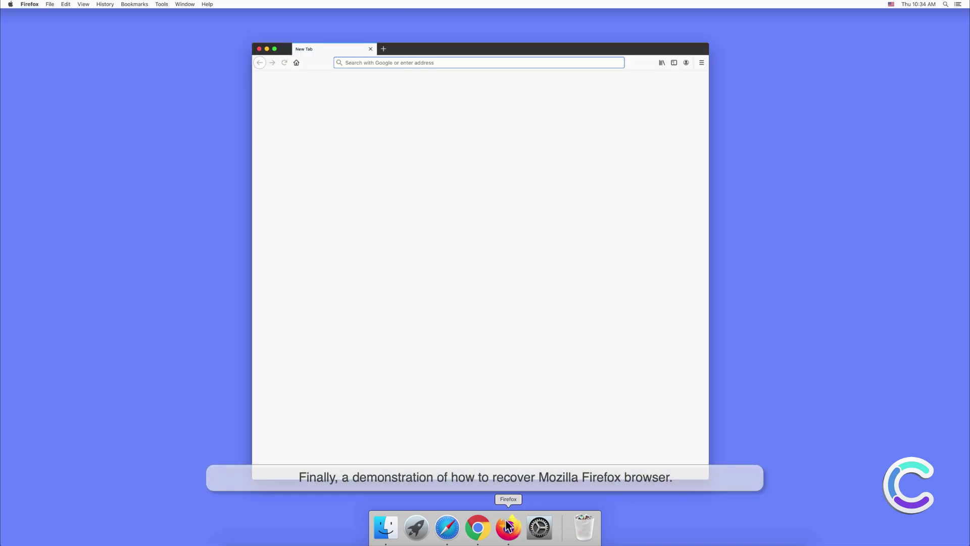
{"action": "left_click", "coordinate": [702, 62]}
{"action": "left_click", "coordinate": [640, 183]}
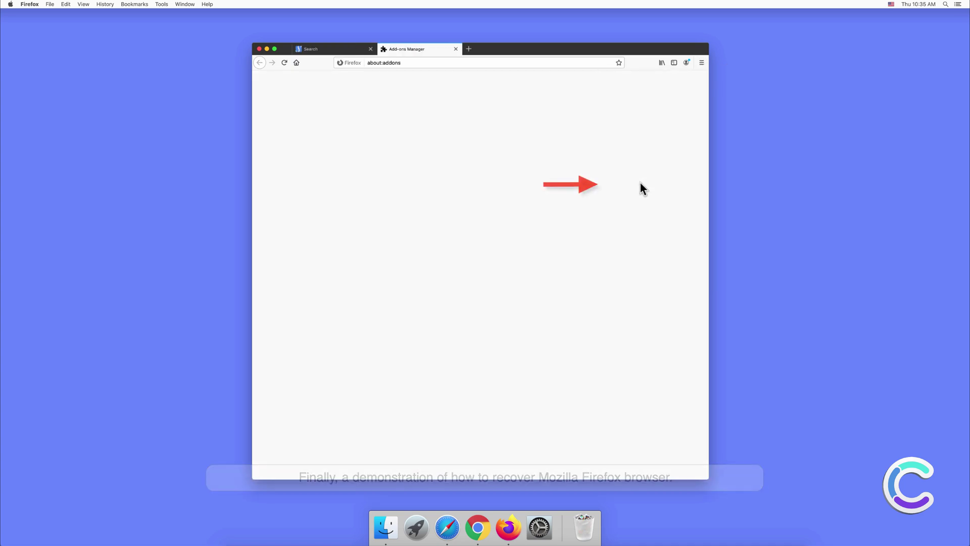
{"action": "left_click", "coordinate": [335, 131]}
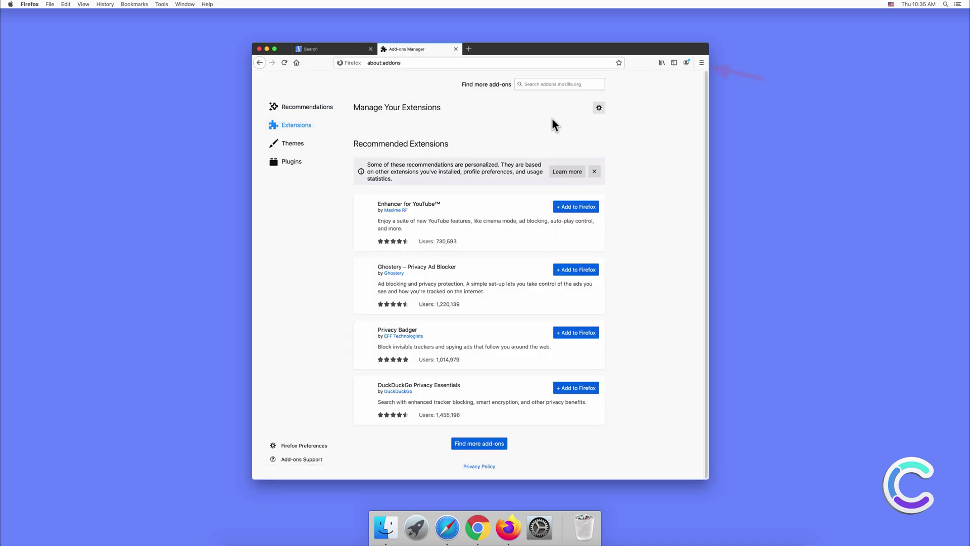
Open Firefox's search preferences and choose Google as the default search engine
{"action": "left_click", "coordinate": [701, 63]}
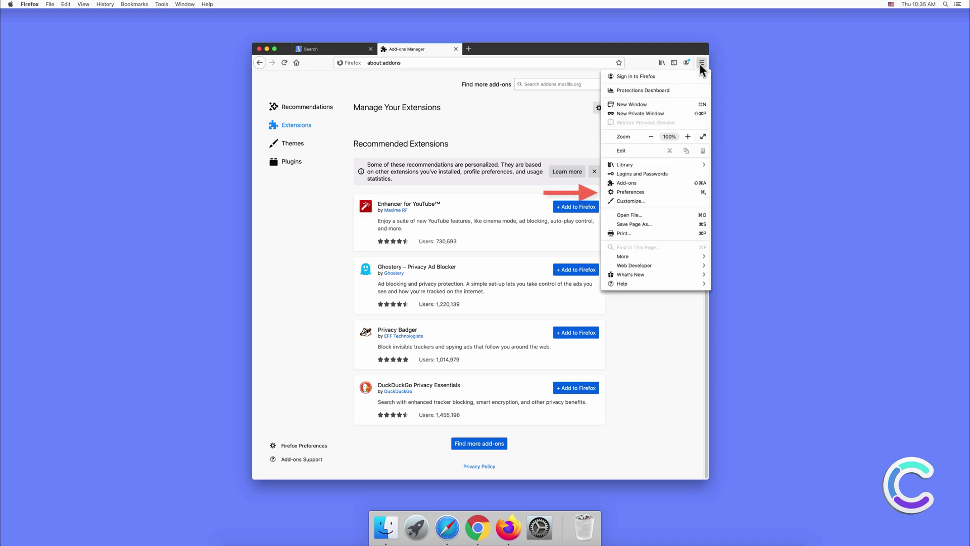
{"action": "left_click", "coordinate": [635, 193]}
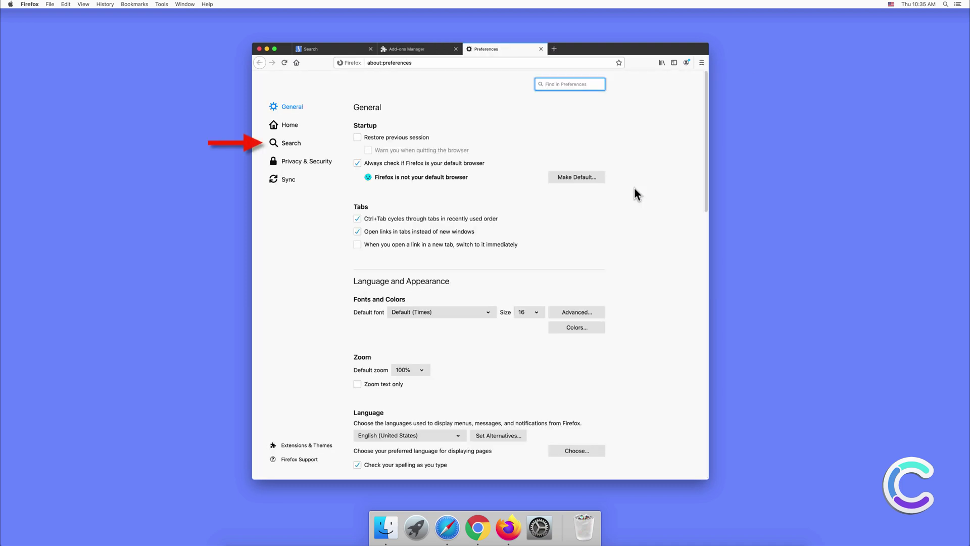
{"action": "left_click", "coordinate": [294, 143]}
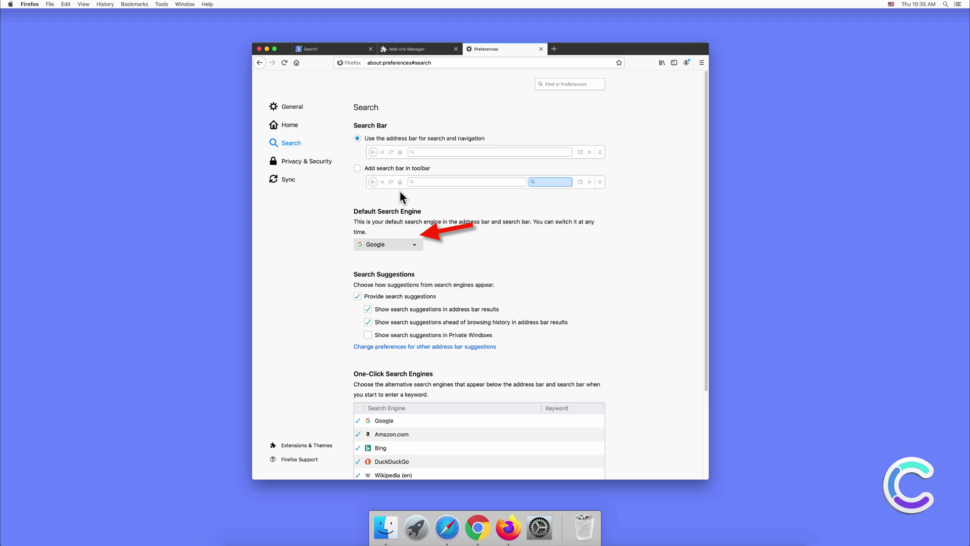
{"action": "left_click", "coordinate": [383, 245]}
{"action": "left_click", "coordinate": [386, 245]}
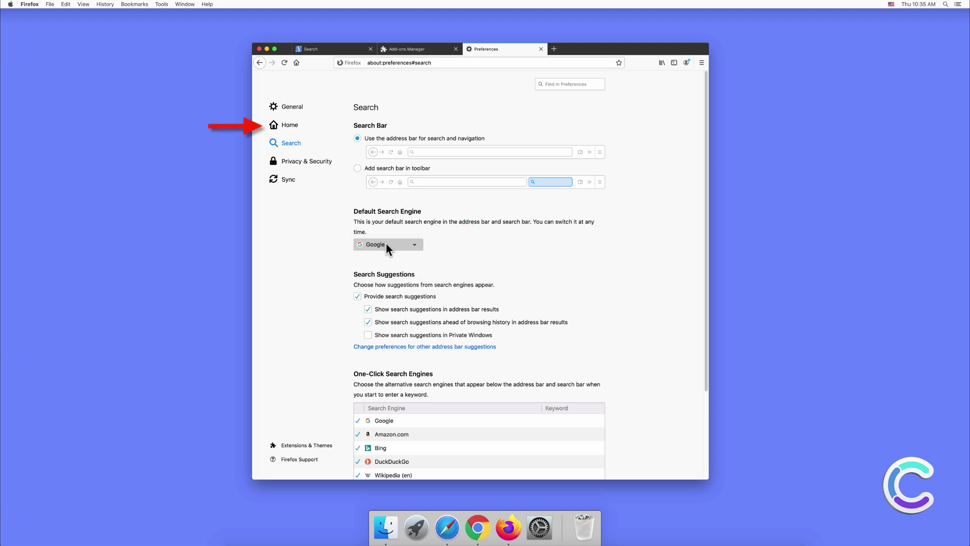
{"action": "left_click", "coordinate": [290, 125]}
{"action": "left_click", "coordinate": [477, 174]}
{"action": "triple_click", "coordinate": [477, 174]}
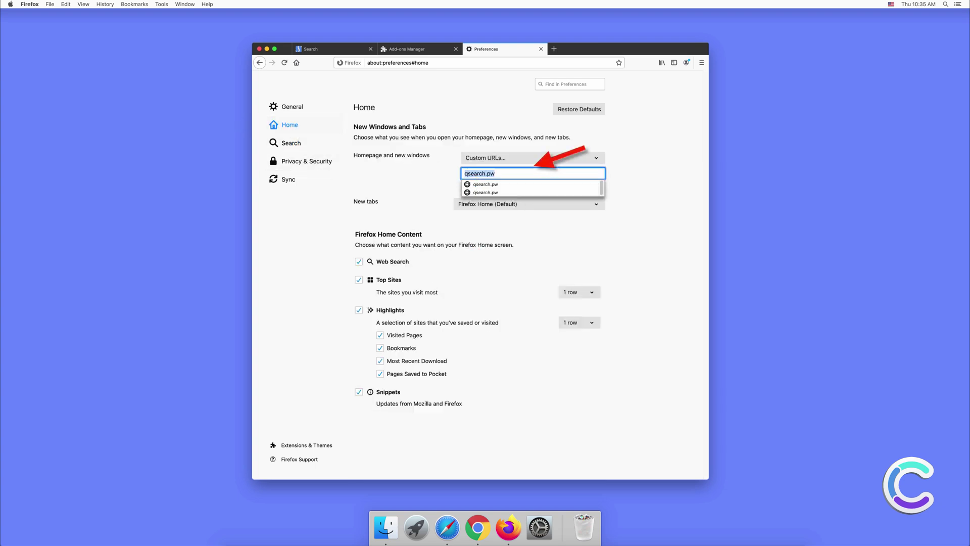
{"action": "type", "text": "www.goo"}
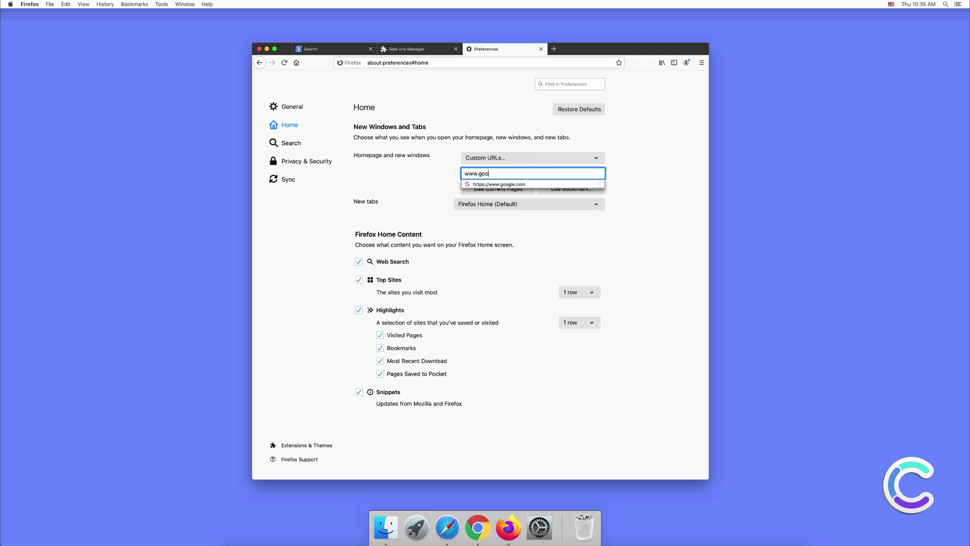
{"action": "type", "text": "gle.com"}
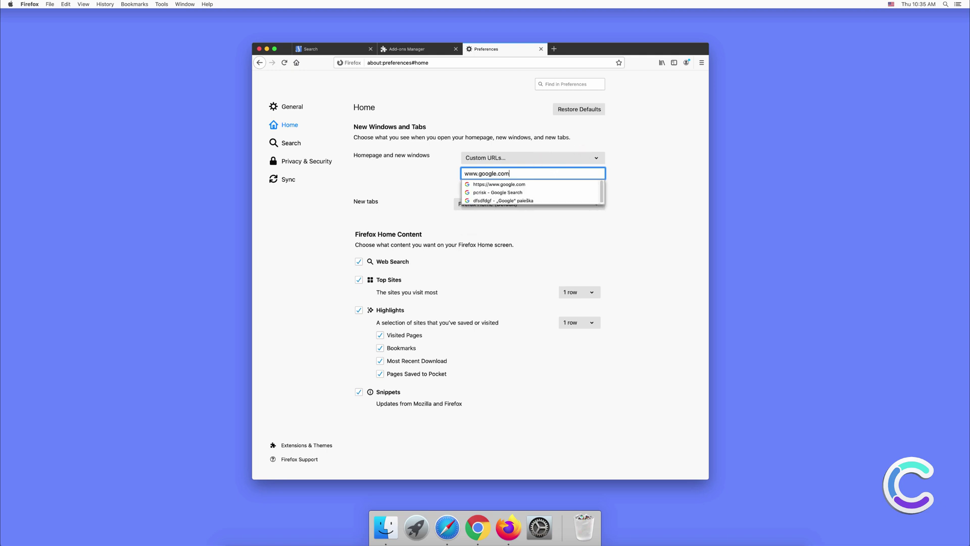
{"action": "key", "text": "Escape"}
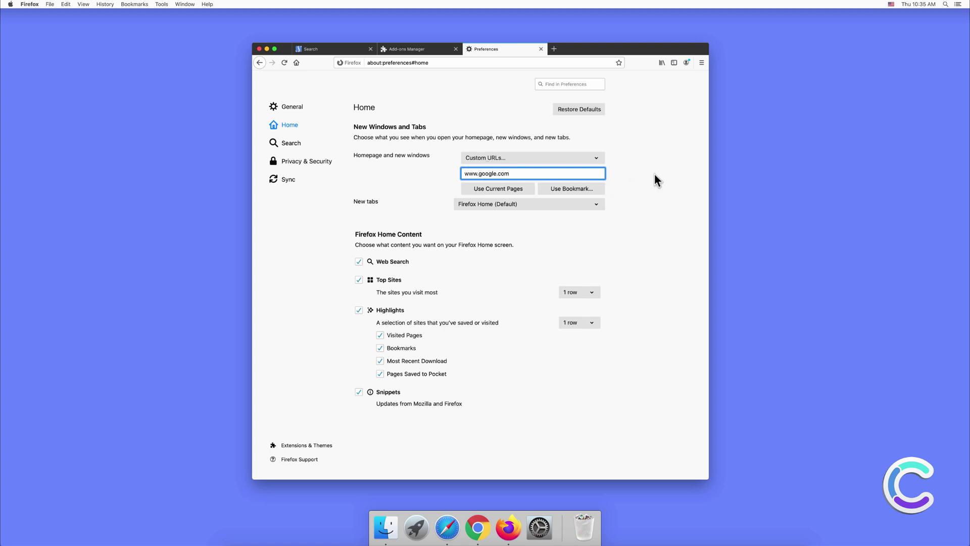
Close Firefox with all its tabs and reopen it to check the homepage, dismissing the search tip and closing the window when finished
{"action": "left_click", "coordinate": [259, 49]}
{"action": "left_click", "coordinate": [538, 117]}
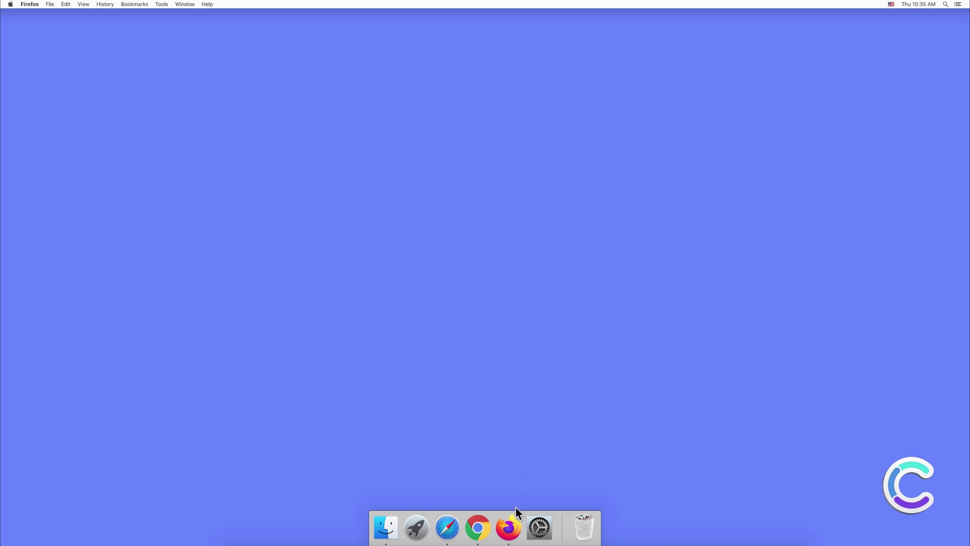
{"action": "left_click", "coordinate": [510, 526]}
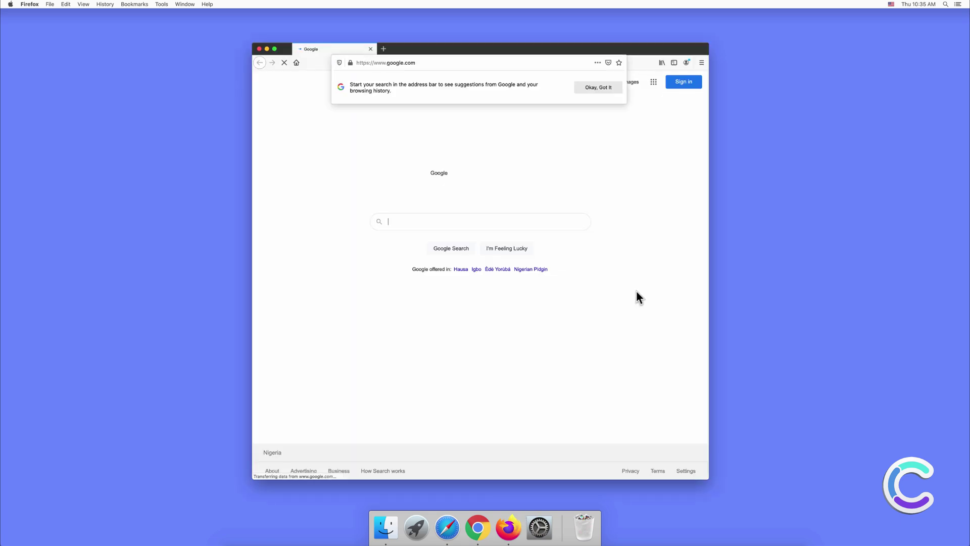
{"action": "left_click", "coordinate": [599, 87]}
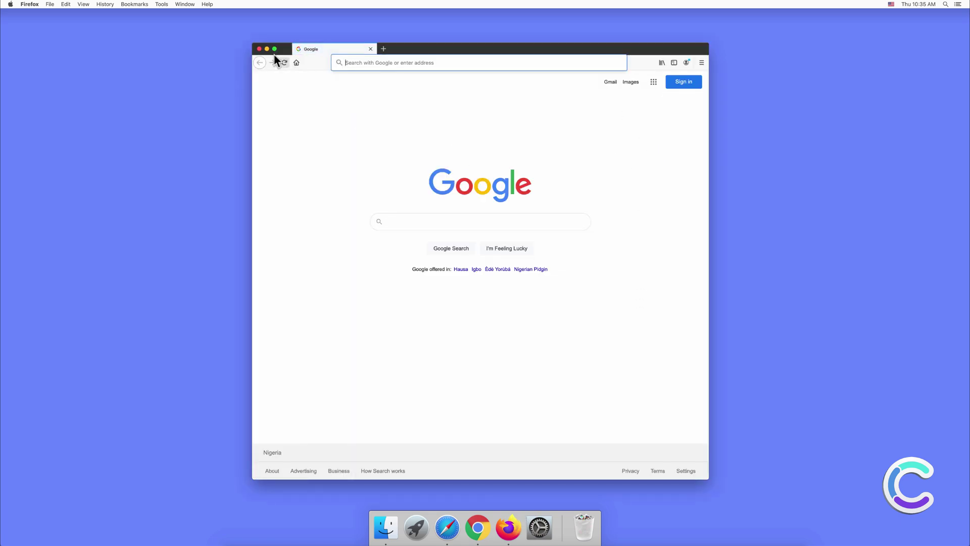
{"action": "left_click", "coordinate": [259, 49]}
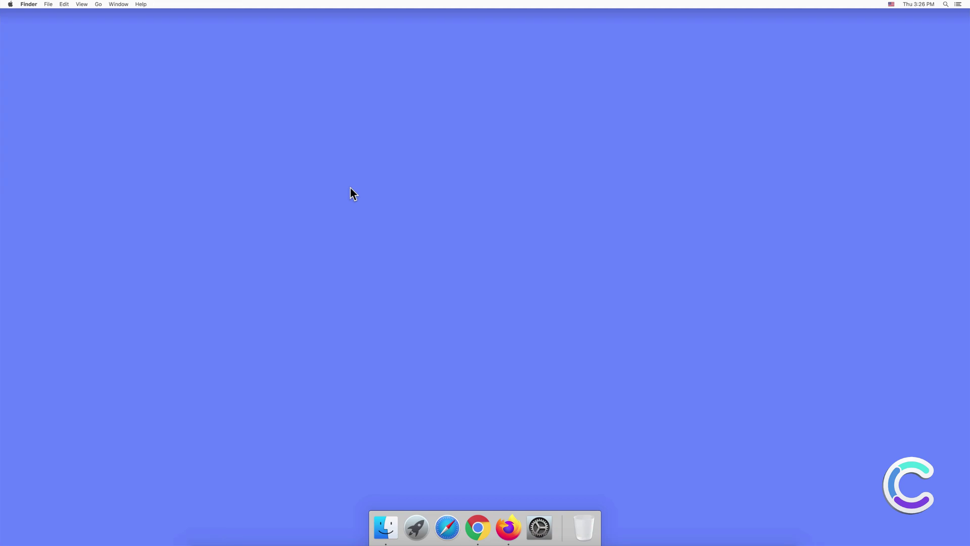